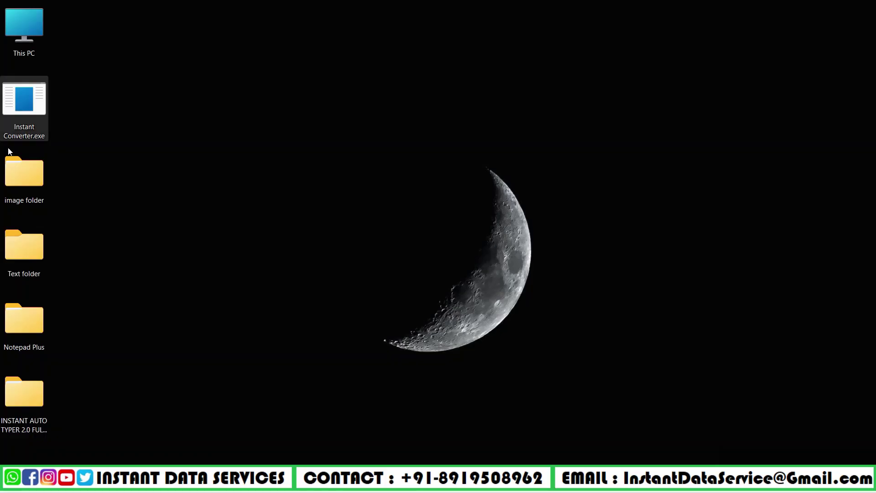
Open 2002.jpg from the image folder in Paint and scroll down its handwritten-style page.
{"action": "right_click", "coordinate": [8, 174]}
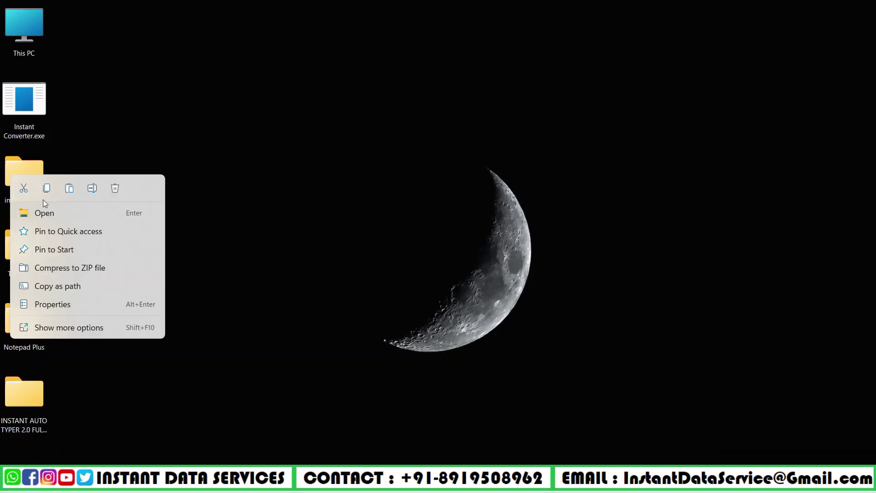
{"action": "left_click", "coordinate": [56, 217]}
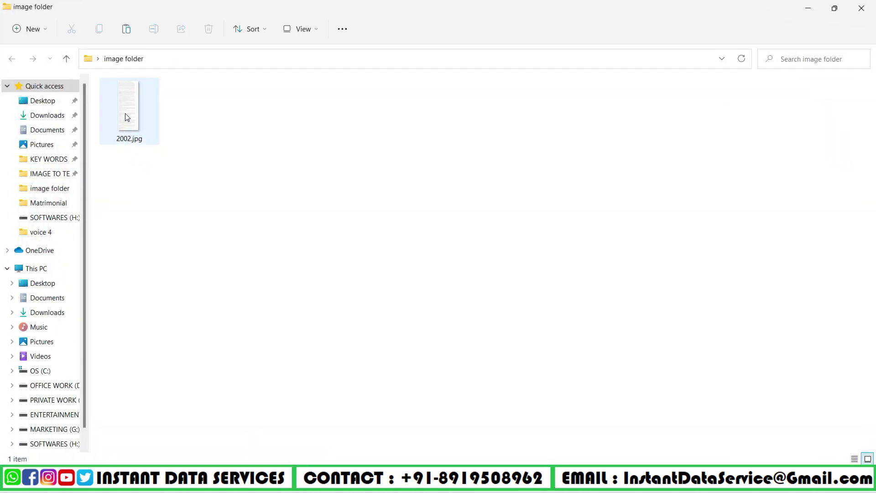
{"action": "right_click", "coordinate": [127, 117]}
{"action": "mouse_move", "coordinate": [167, 173]}
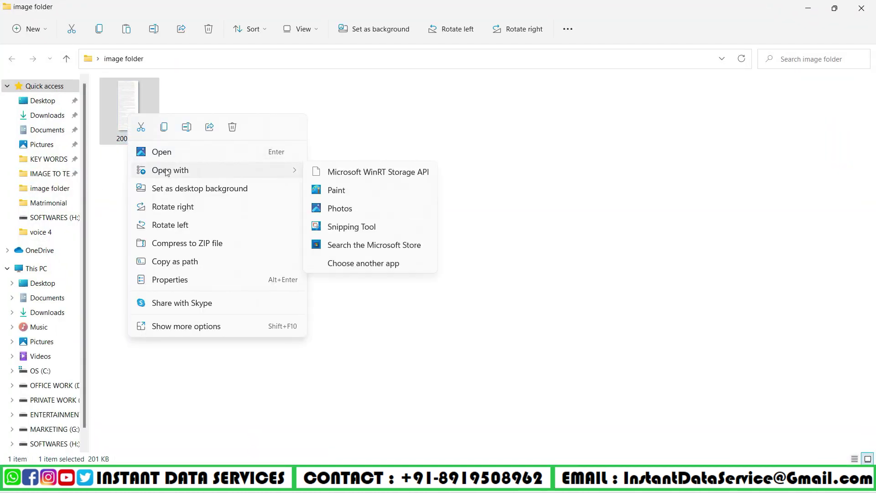
{"action": "left_click", "coordinate": [332, 189]}
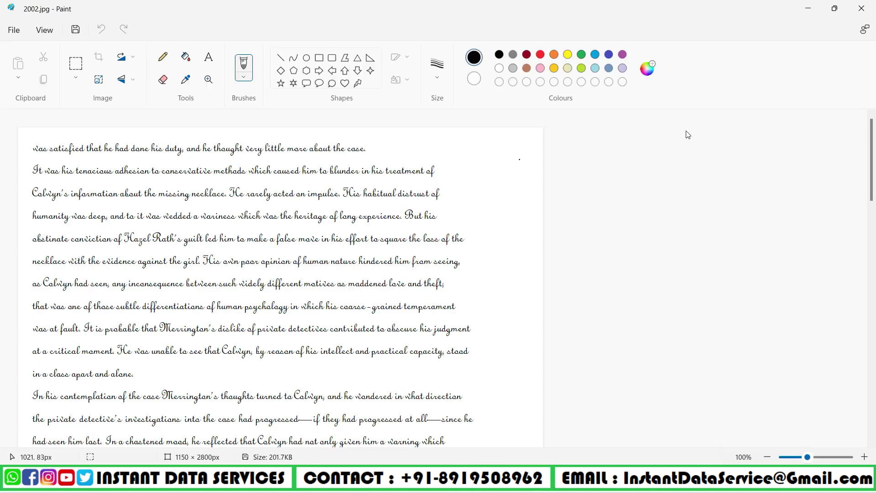
{"action": "left_click_drag", "start_coordinate": [872, 167], "coordinate": [873, 137]}
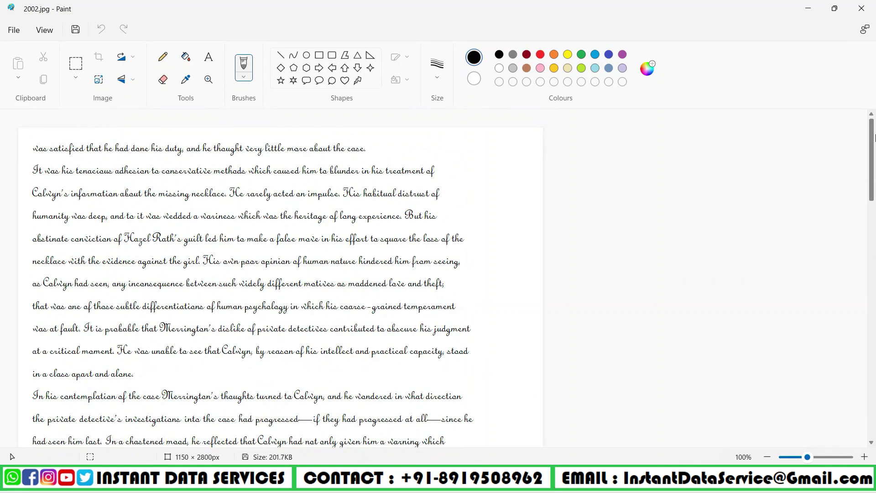
Close Paint, confirm the Text folder is empty, and launch Instant Converter.
{"action": "left_click", "coordinate": [870, 4]}
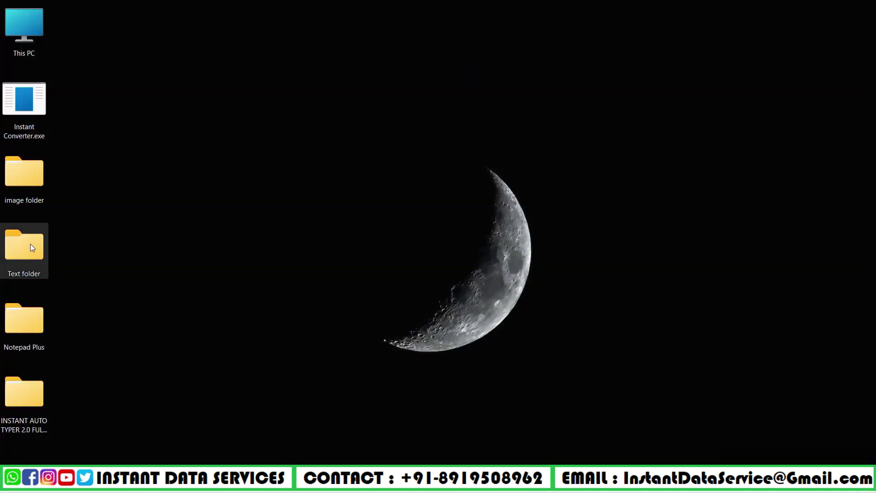
{"action": "right_click", "coordinate": [31, 245]}
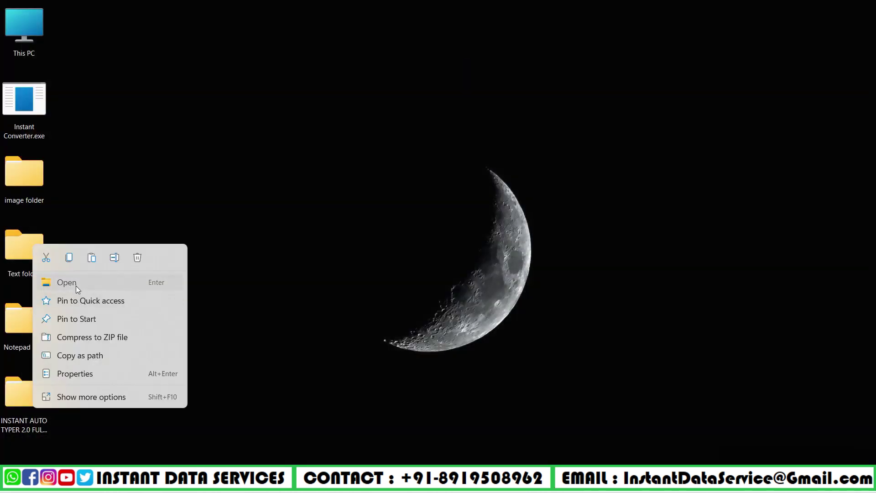
{"action": "left_click", "coordinate": [262, 126]}
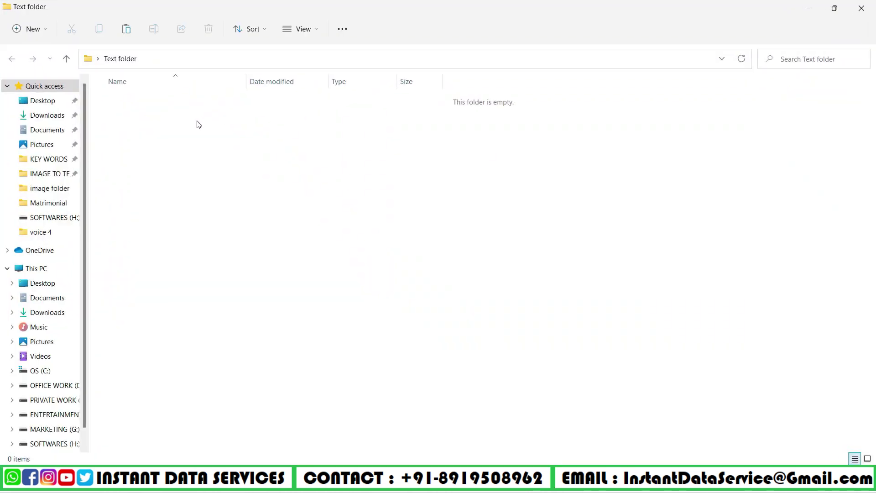
{"action": "left_click_drag", "start_coordinate": [196, 123], "coordinate": [591, 374]}
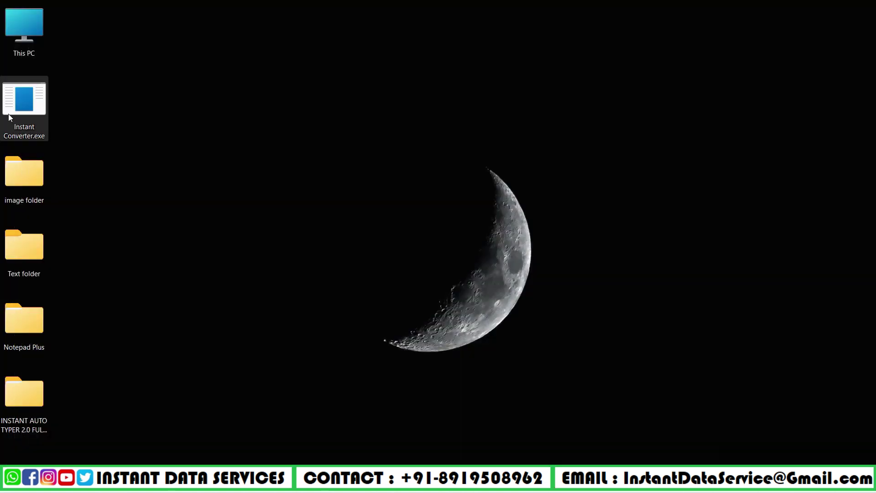
{"action": "right_click", "coordinate": [8, 113]}
{"action": "left_click", "coordinate": [38, 152]}
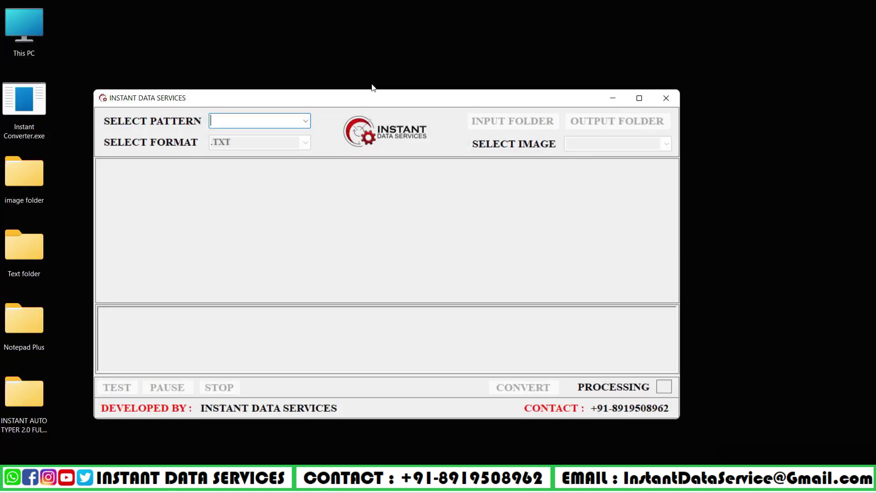
{"action": "left_click_drag", "start_coordinate": [372, 99], "coordinate": [388, 83]}
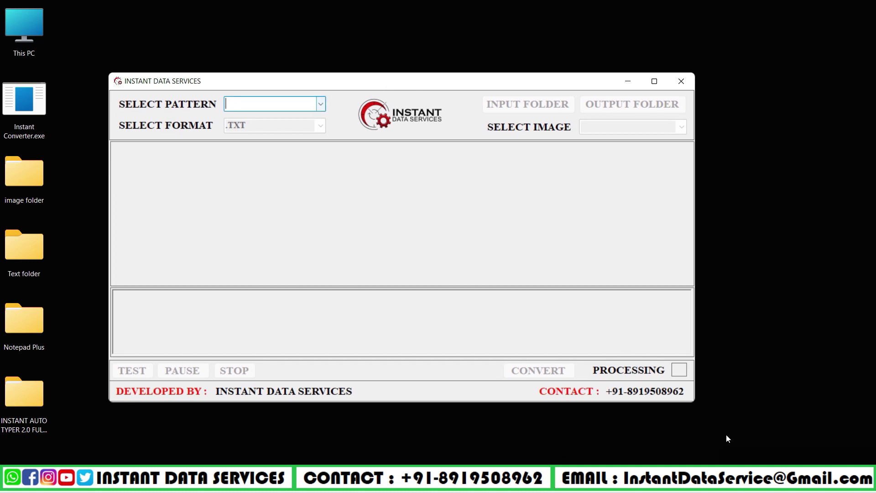
Set the text pattern to .WRT Notepad plus and the output format to .TXT.
{"action": "left_click", "coordinate": [823, 455]}
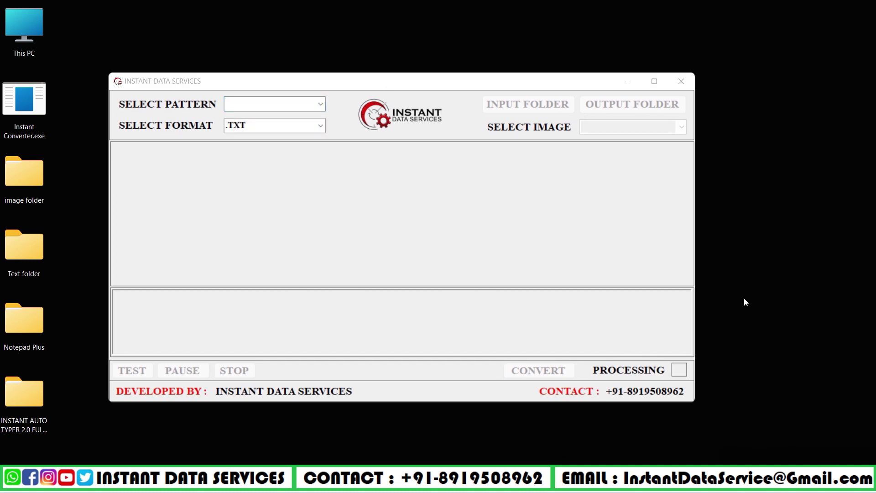
{"action": "left_click", "coordinate": [322, 104]}
{"action": "left_click", "coordinate": [290, 117]}
{"action": "left_click", "coordinate": [322, 126]}
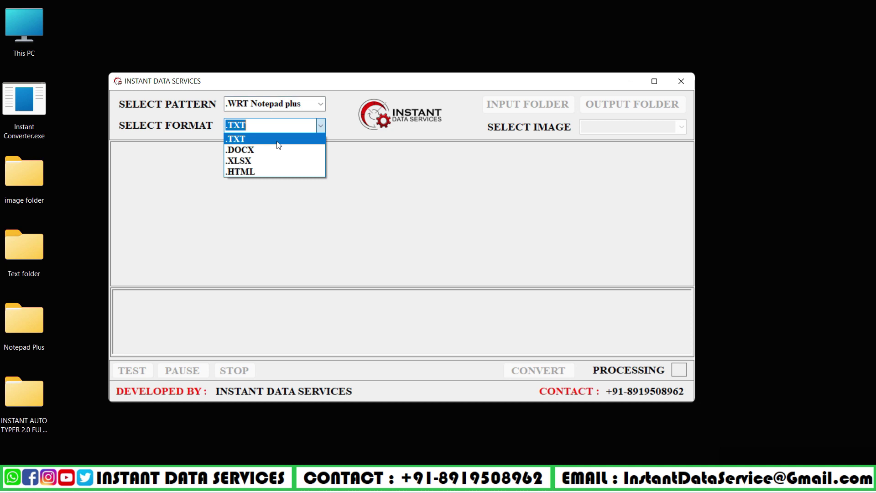
{"action": "left_click", "coordinate": [278, 144]}
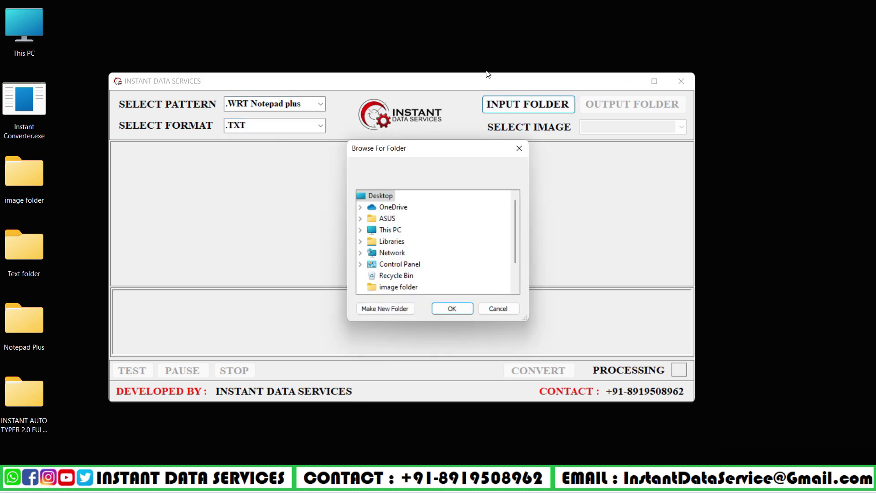
Set the input folder to image and the output folder to Text.
{"action": "scroll", "coordinate": [426, 242], "scroll_direction": "down", "scroll_amount": 1}
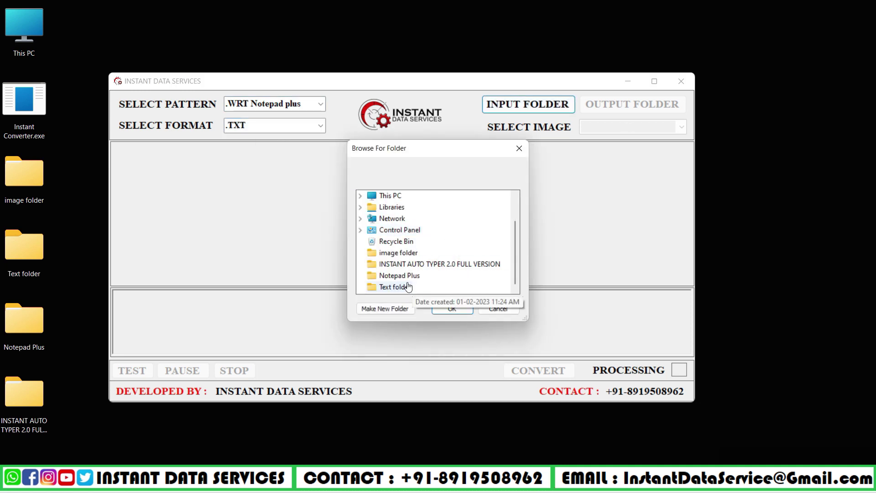
{"action": "left_click", "coordinate": [399, 253]}
{"action": "left_click", "coordinate": [452, 309]}
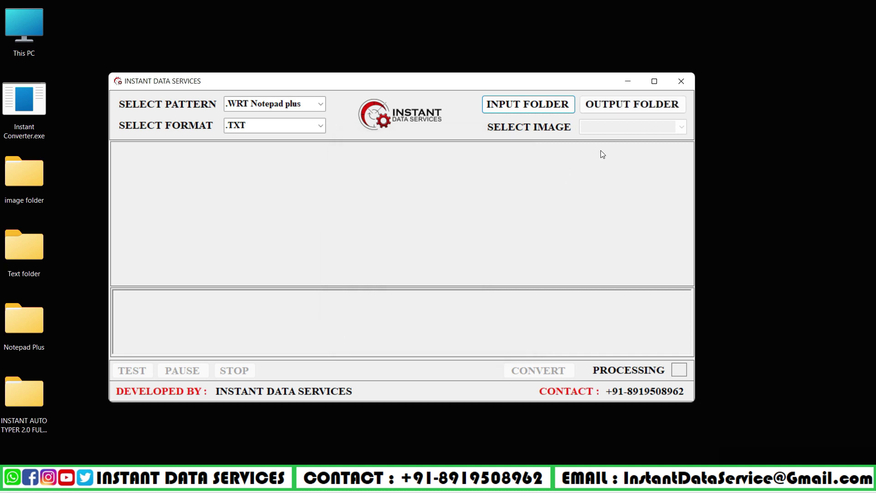
{"action": "left_click", "coordinate": [610, 112]}
{"action": "scroll", "coordinate": [458, 242], "scroll_direction": "down", "scroll_amount": 1}
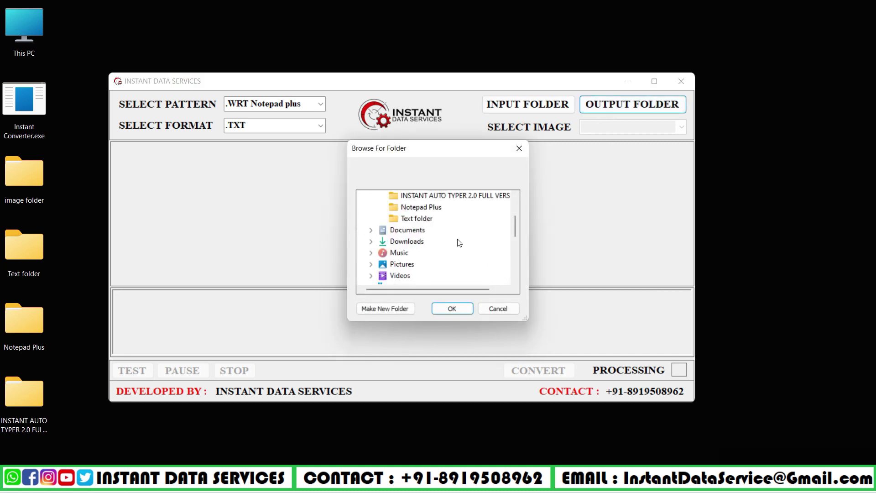
{"action": "left_click", "coordinate": [417, 219]}
{"action": "left_click", "coordinate": [452, 309]}
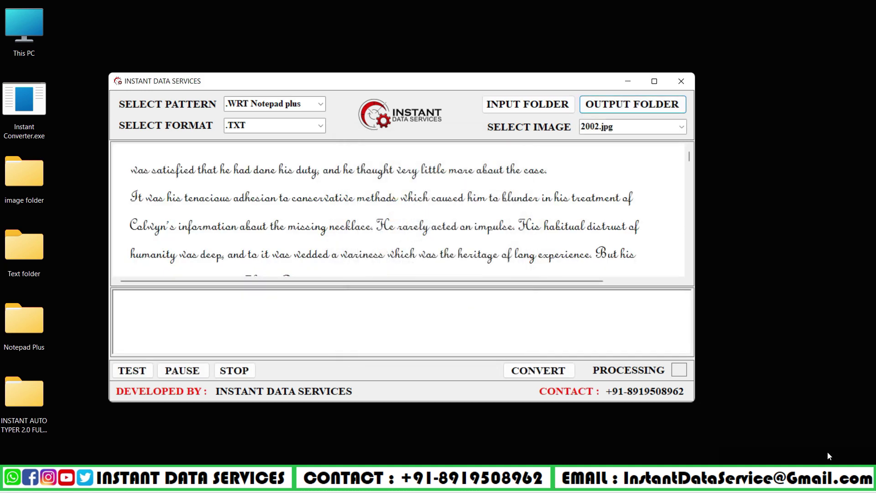
Run TEST on 2002.jpg, then CONVERT the whole image until 'Extraction is Completed...' appears.
{"action": "left_click", "coordinate": [132, 370]}
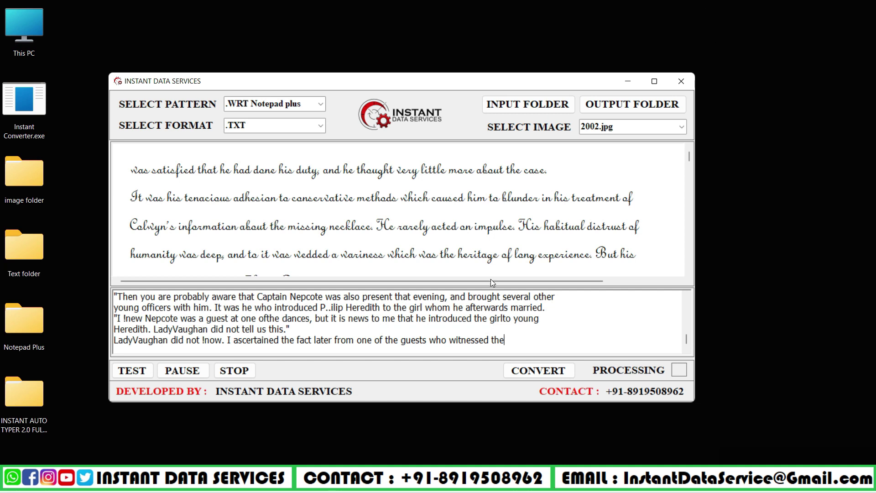
{"action": "left_click", "coordinate": [538, 370]}
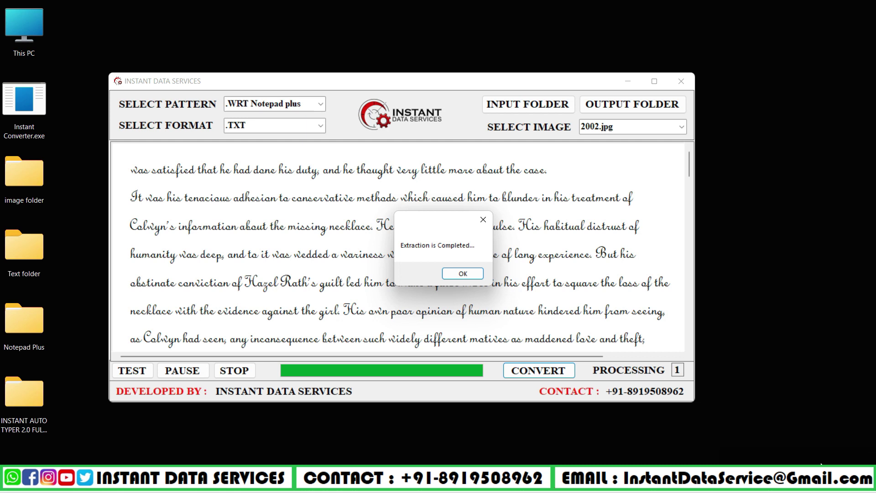
{"action": "left_click", "coordinate": [835, 442]}
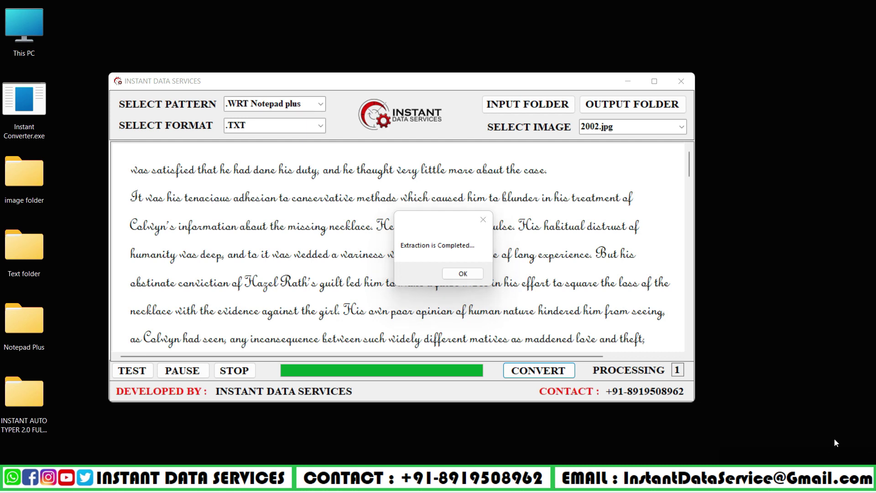
Dismiss the completion message, close Instant Converter, and open the Text folder.
{"action": "left_click", "coordinate": [455, 273]}
{"action": "left_click", "coordinate": [681, 81]}
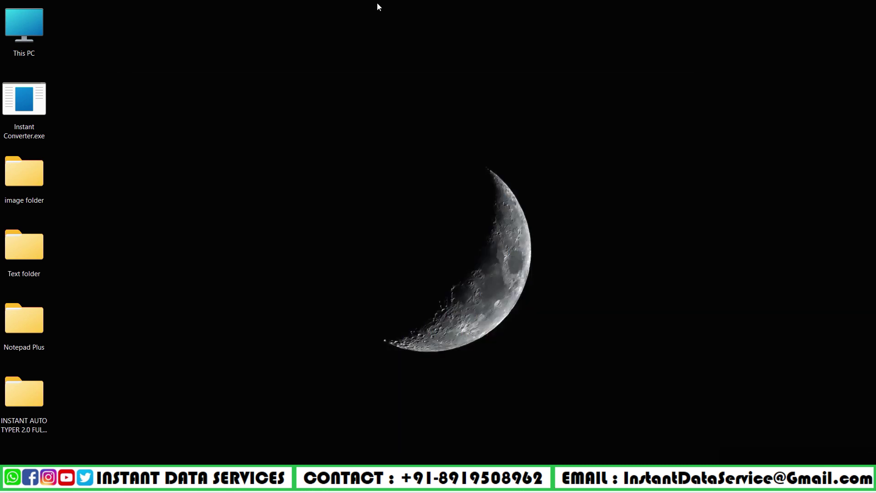
{"action": "right_click", "coordinate": [15, 264]}
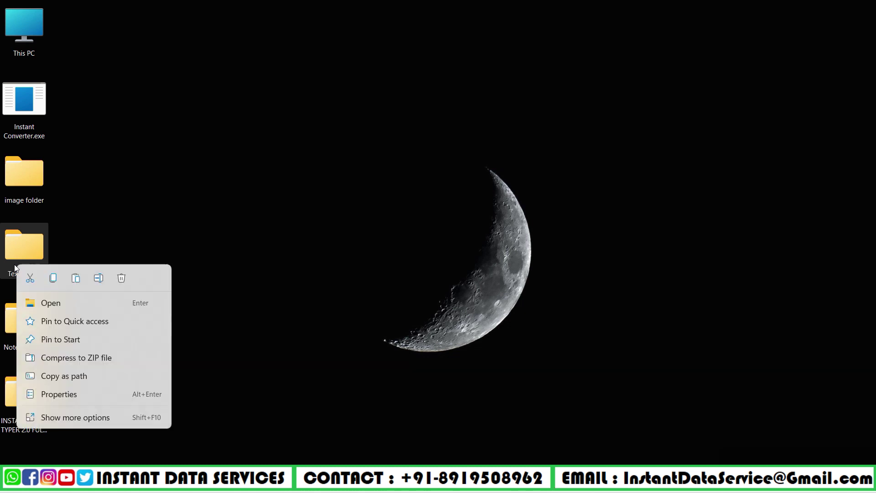
{"action": "left_click", "coordinate": [50, 303]}
Open 2002.txt in Notepad, maximized, to check the extracted text.
{"action": "right_click", "coordinate": [145, 110]}
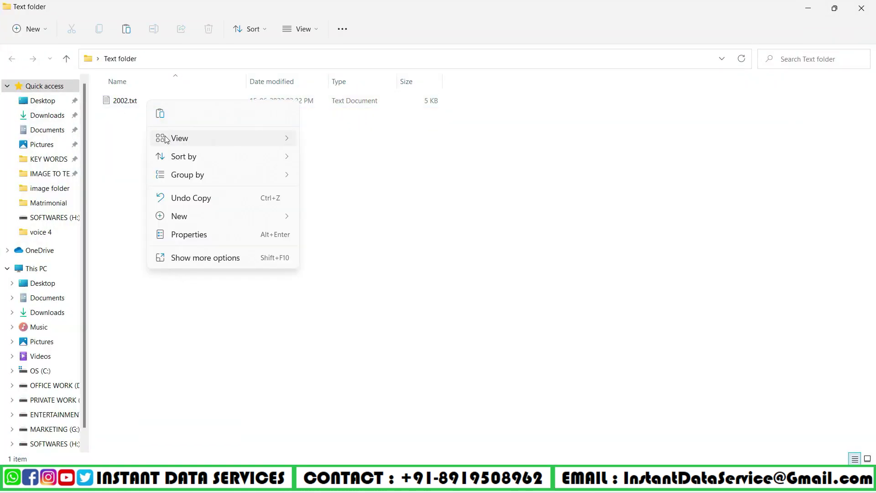
{"action": "left_click", "coordinate": [122, 100]}
{"action": "right_click", "coordinate": [130, 101]}
{"action": "left_click", "coordinate": [147, 136]}
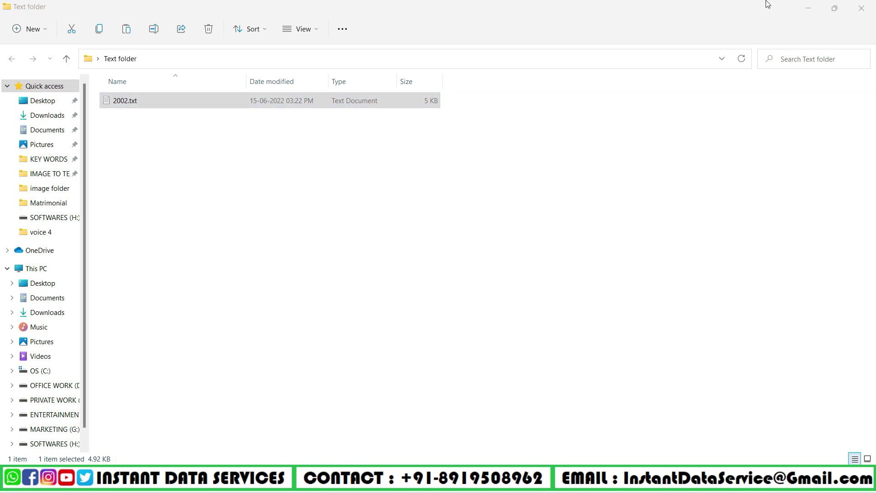
{"action": "left_click", "coordinate": [480, 28]}
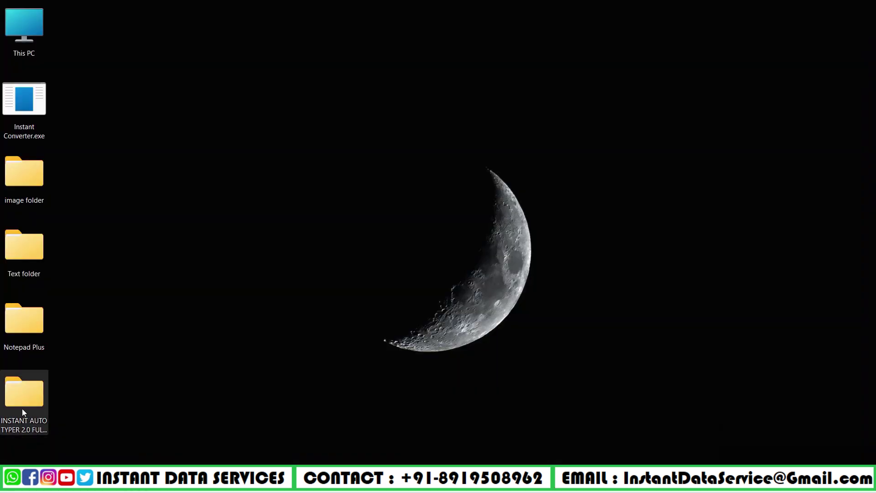
Launch Instant Auto Typer 2.0 from its folder and place its panel on the right.
{"action": "right_click", "coordinate": [22, 409]}
{"action": "left_click", "coordinate": [61, 288]}
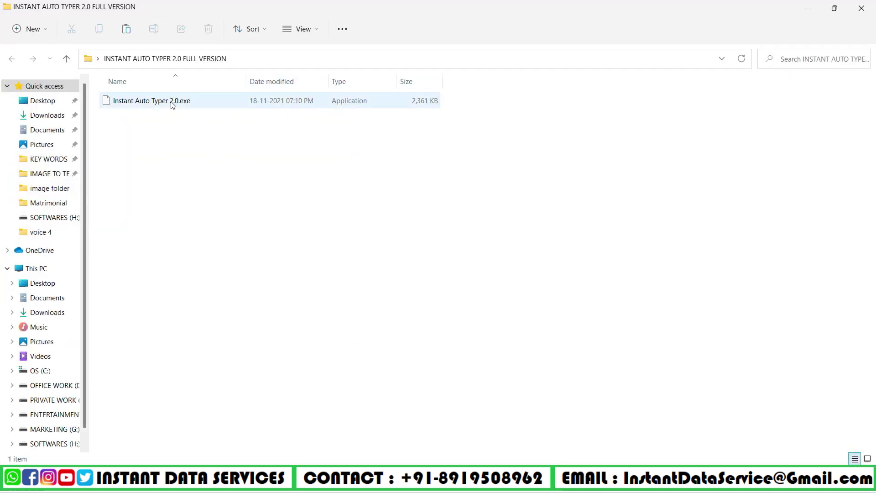
{"action": "left_click", "coordinate": [173, 104]}
{"action": "right_click", "coordinate": [172, 105]}
{"action": "left_click", "coordinate": [201, 140]}
{"action": "left_click", "coordinate": [862, 7]}
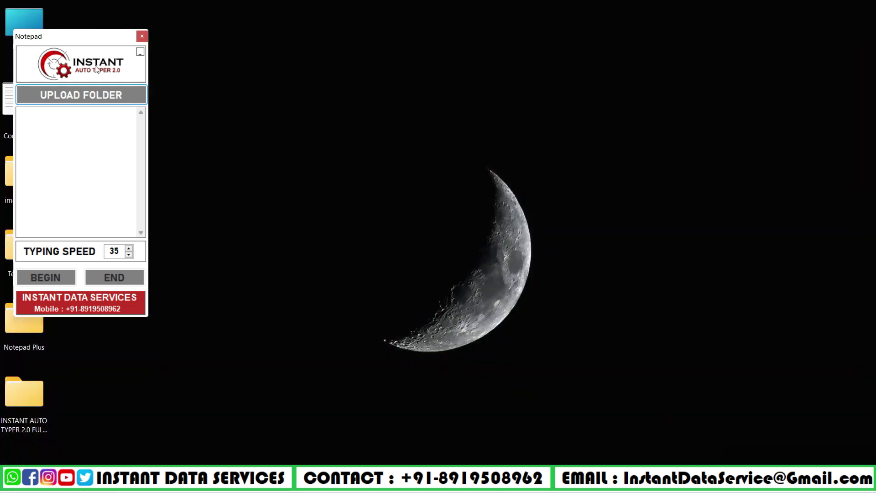
{"action": "left_click_drag", "start_coordinate": [96, 69], "coordinate": [727, 84]}
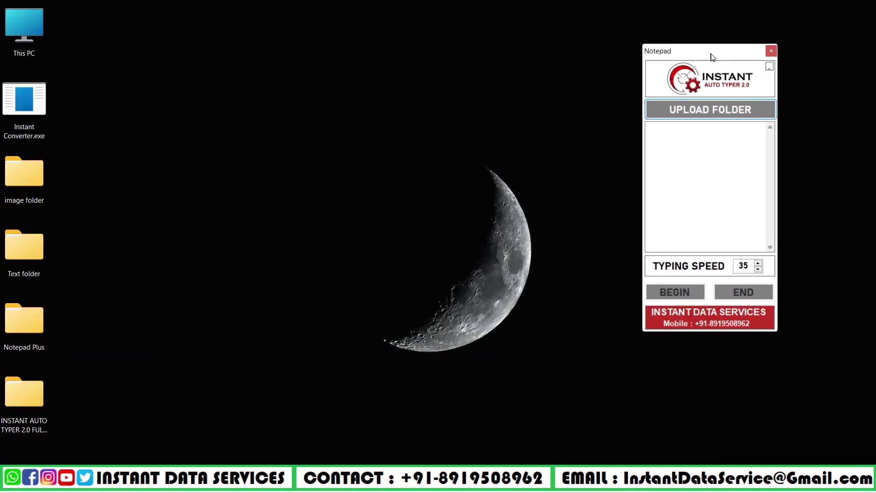
Launch NotepadPlus.exe and arrange it beside the auto typer panel.
{"action": "right_click", "coordinate": [18, 321]}
{"action": "left_click", "coordinate": [53, 196]}
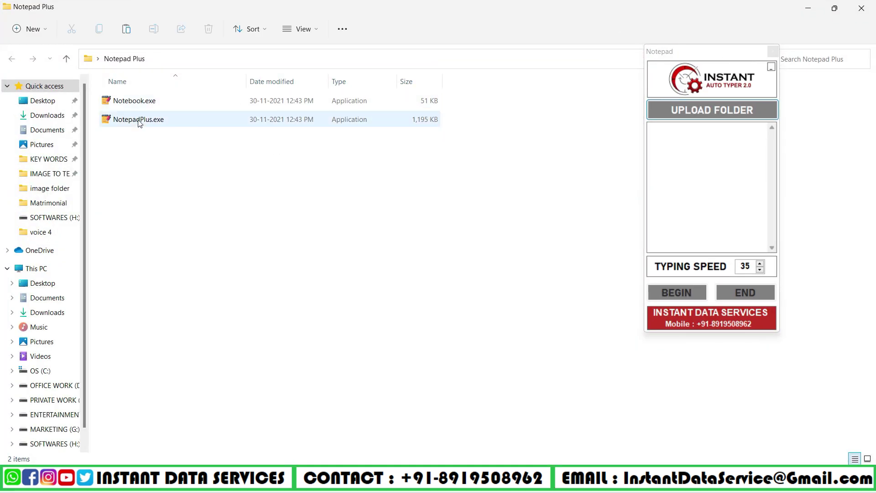
{"action": "right_click", "coordinate": [139, 122]}
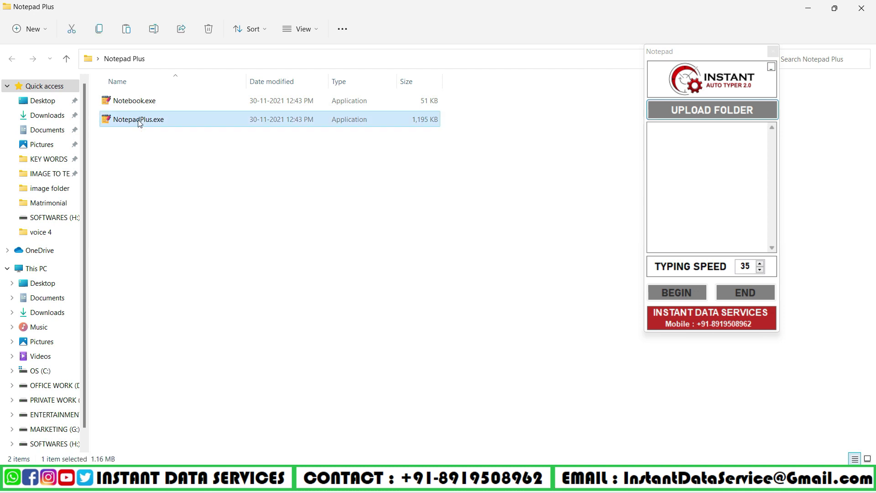
{"action": "left_click", "coordinate": [165, 157]}
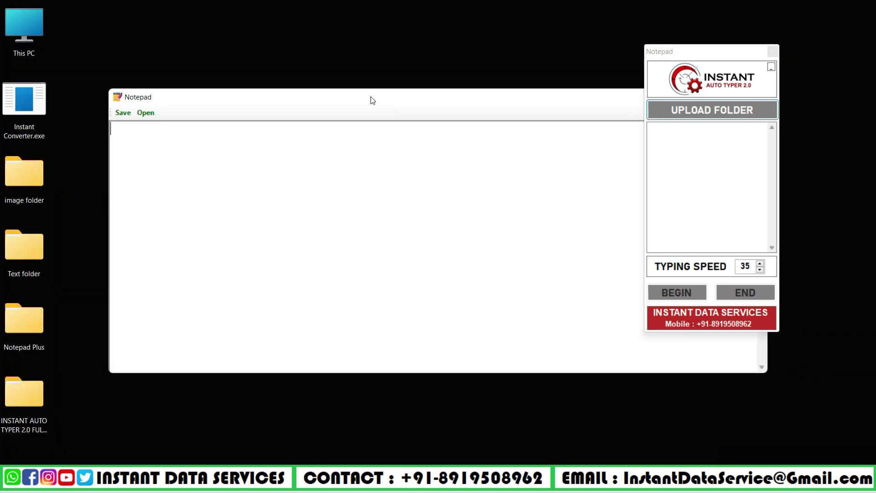
{"action": "left_click_drag", "start_coordinate": [372, 99], "coordinate": [330, 79]}
{"action": "left_click_drag", "start_coordinate": [711, 65], "coordinate": [808, 102]}
Upload the Desktop > Text folder as the source and select 2002 in the list.
{"action": "left_click", "coordinate": [795, 137]}
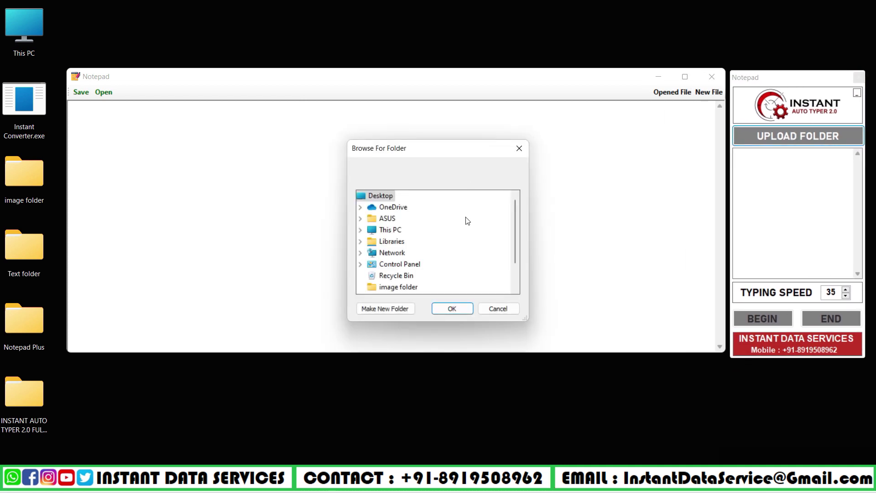
{"action": "double_click", "coordinate": [390, 229]}
{"action": "double_click", "coordinate": [409, 242]}
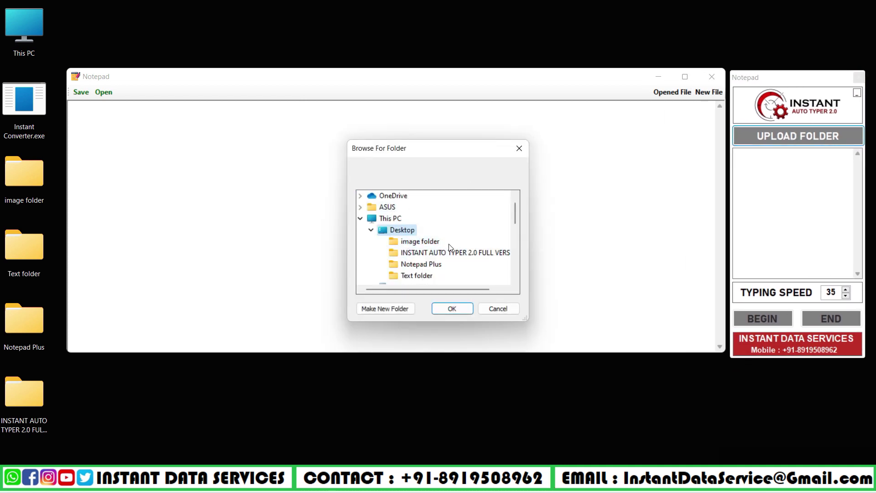
{"action": "left_click", "coordinate": [416, 275]}
{"action": "left_click", "coordinate": [452, 309]}
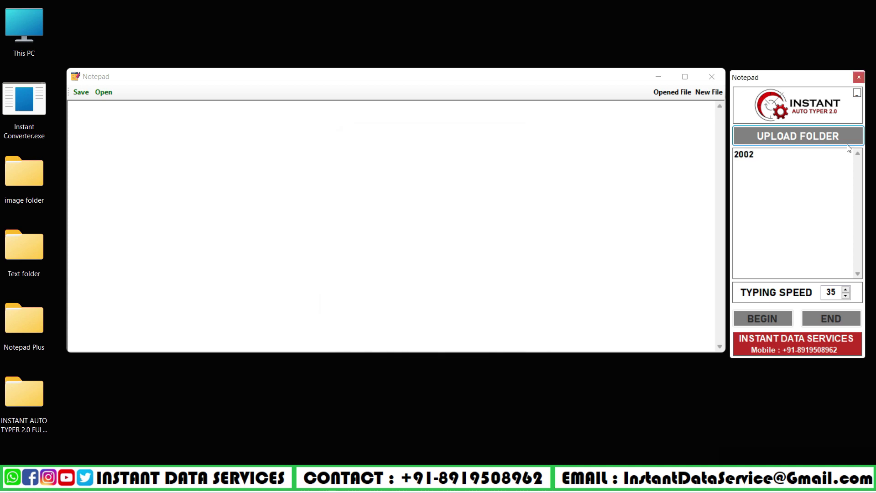
{"action": "left_click", "coordinate": [765, 153]}
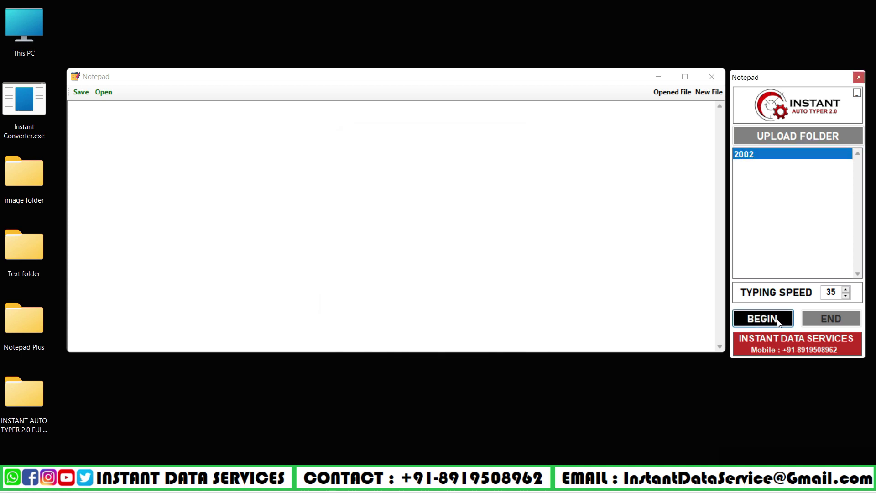
Start BEGIN so 2002's story text is typed into NotepadPlus at speed 35.
{"action": "left_click", "coordinate": [760, 318]}
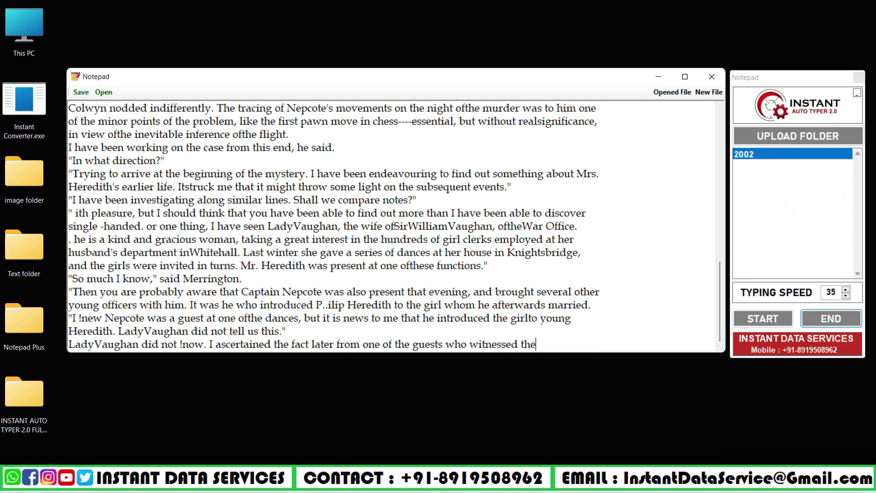
Save the typed 2002 text as .wrt in Documents, then close NotepadPlus and the auto typer.
{"action": "left_click", "coordinate": [80, 93]}
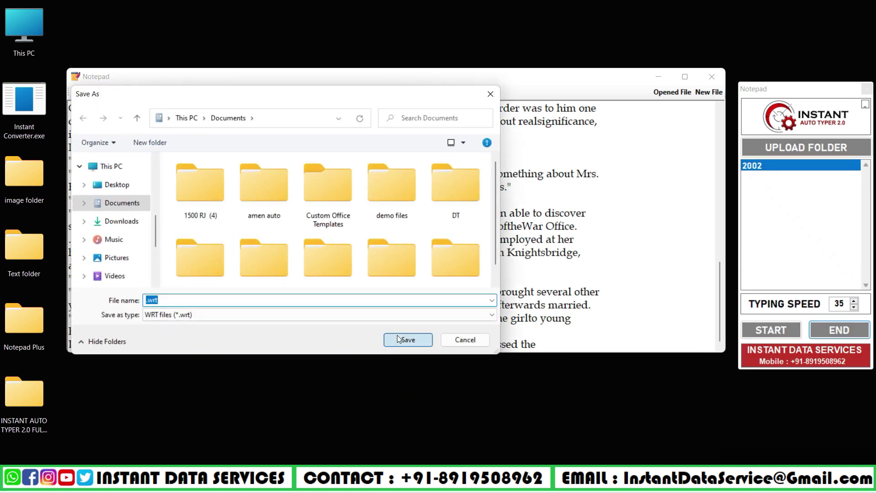
{"action": "left_click", "coordinate": [397, 340]}
{"action": "left_click", "coordinate": [466, 271]}
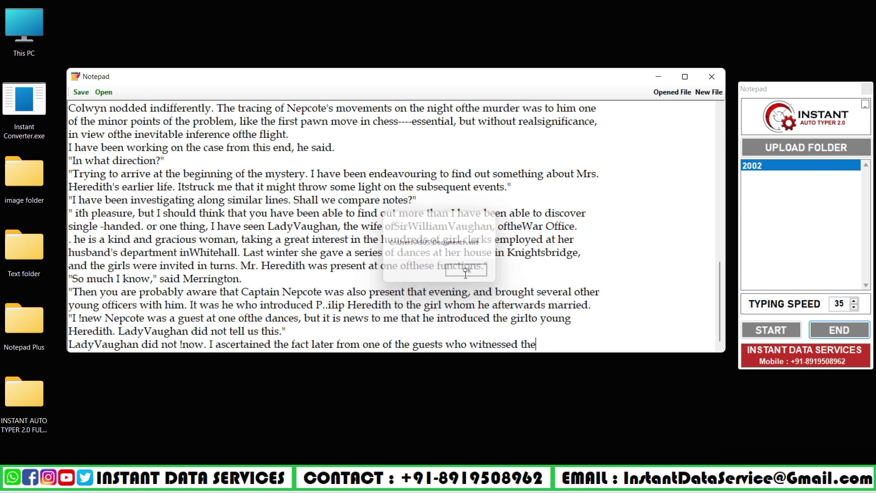
{"action": "left_click", "coordinate": [714, 81]}
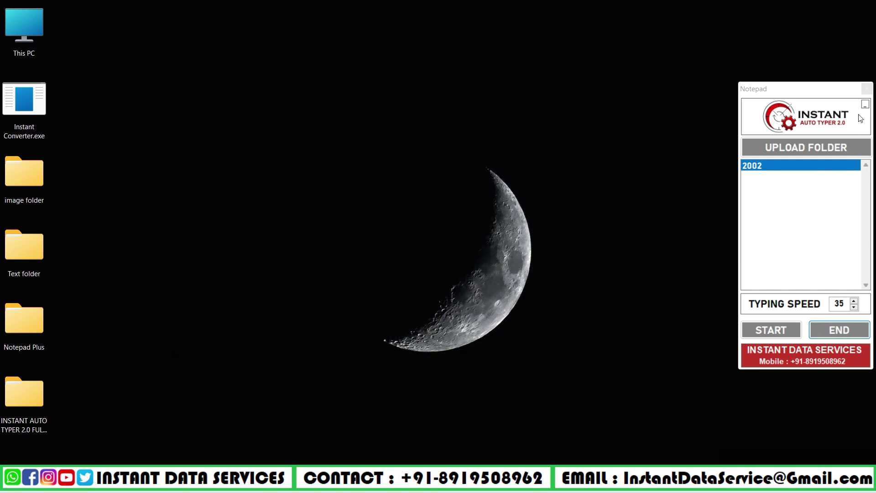
{"action": "left_click", "coordinate": [867, 90]}
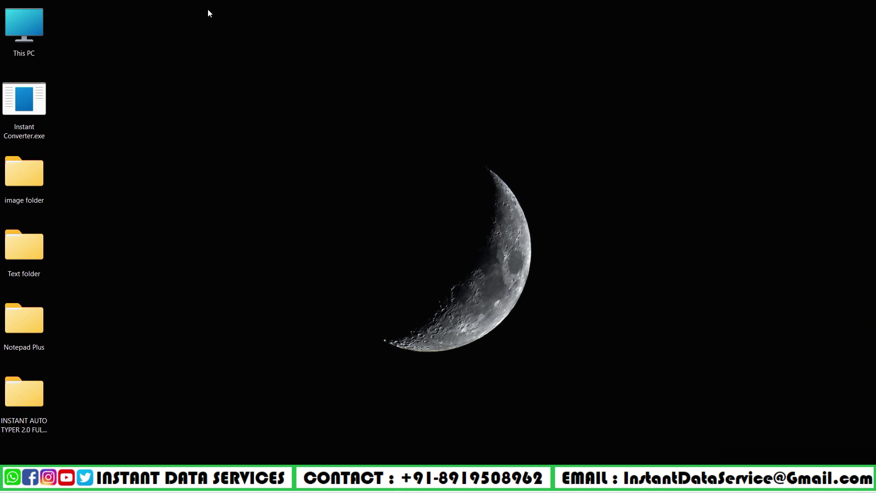
Relaunch NotepadPlus.exe from the Notepad Plus folder and close the file browser.
{"action": "right_click", "coordinate": [15, 328]}
{"action": "left_click", "coordinate": [56, 207]}
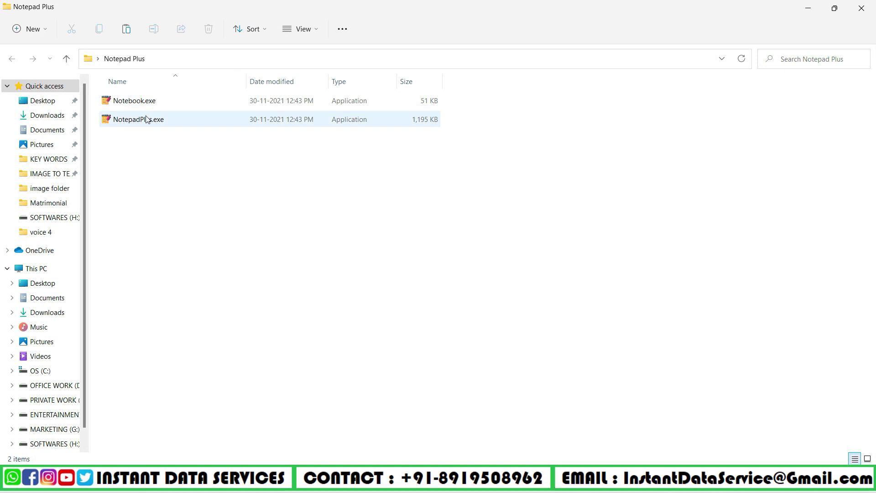
{"action": "right_click", "coordinate": [146, 119]}
{"action": "left_click", "coordinate": [180, 155]}
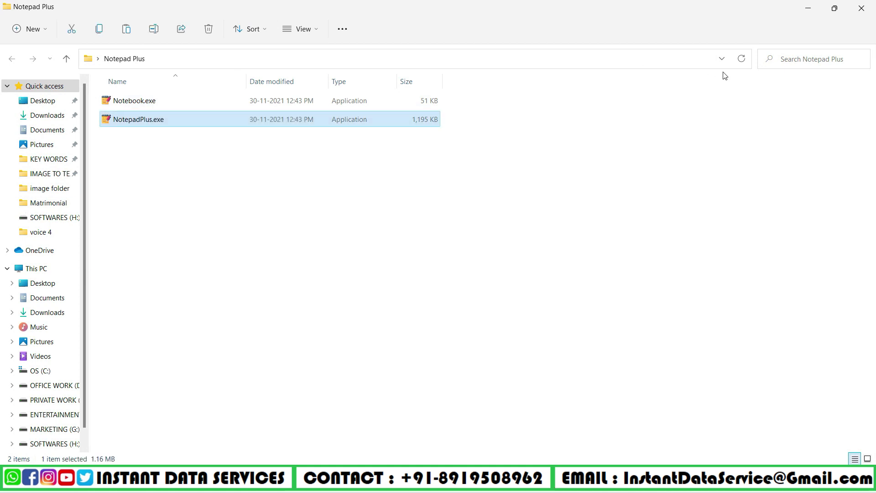
{"action": "left_click", "coordinate": [861, 8]}
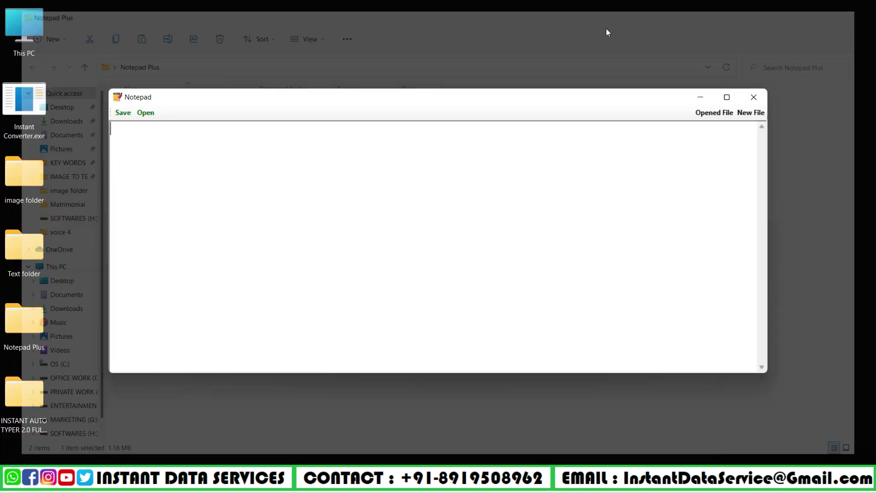
Open the saved .wrt file from Documents and scroll through the story text.
{"action": "left_click", "coordinate": [147, 118]}
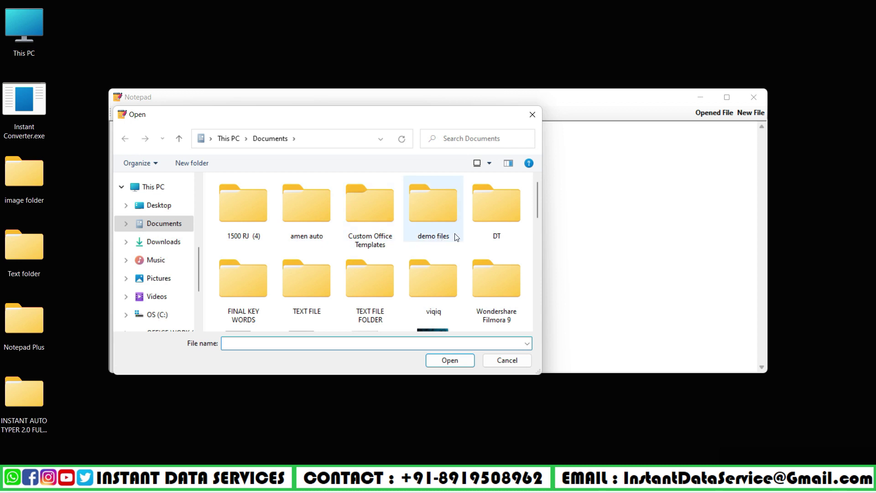
{"action": "scroll", "coordinate": [453, 236], "scroll_direction": "down", "scroll_amount": 1}
{"action": "left_click", "coordinate": [243, 279]}
{"action": "left_click", "coordinate": [461, 359]}
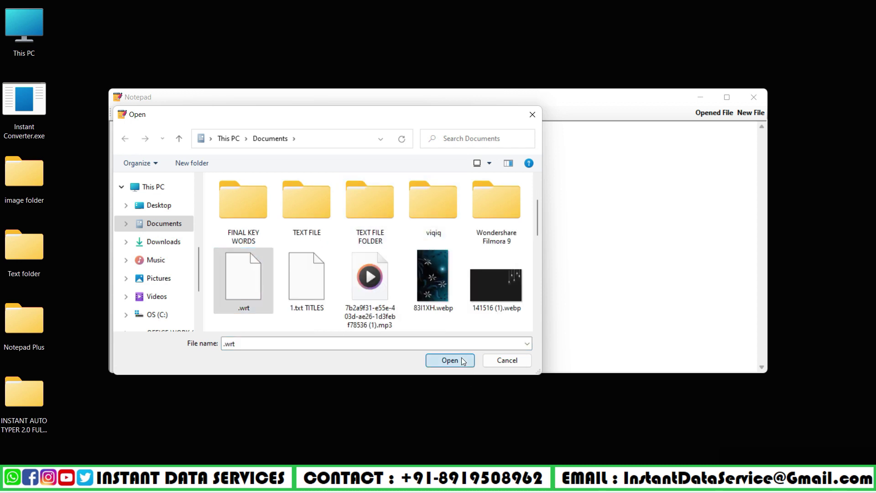
{"action": "scroll", "coordinate": [545, 196], "scroll_direction": "down", "scroll_amount": 15}
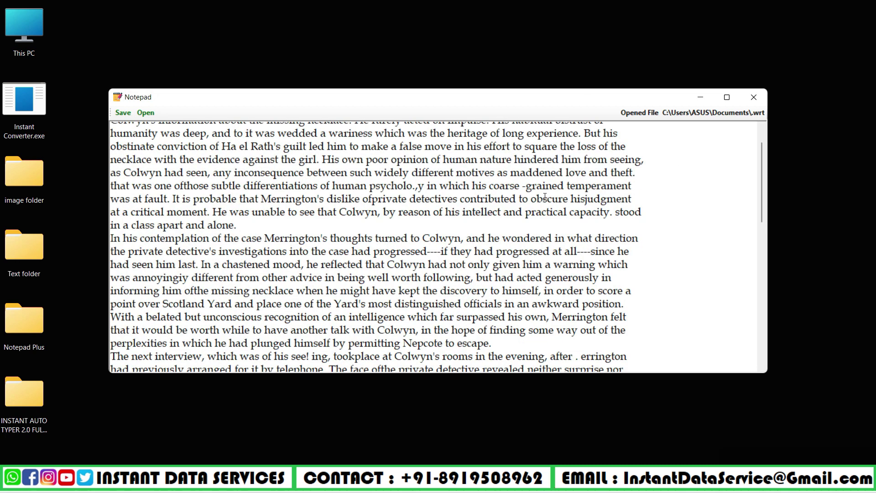
{"action": "scroll", "coordinate": [545, 197], "scroll_direction": "up", "scroll_amount": 5}
{"action": "scroll", "coordinate": [544, 201], "scroll_direction": "up", "scroll_amount": 10}
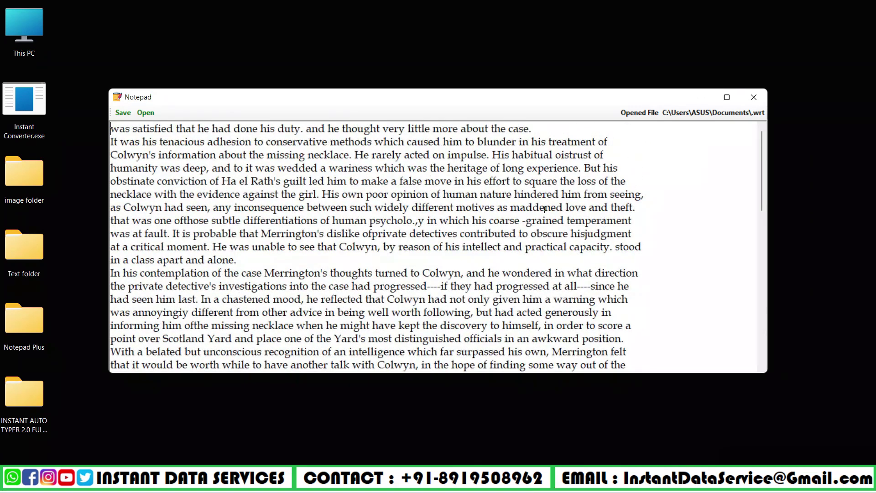